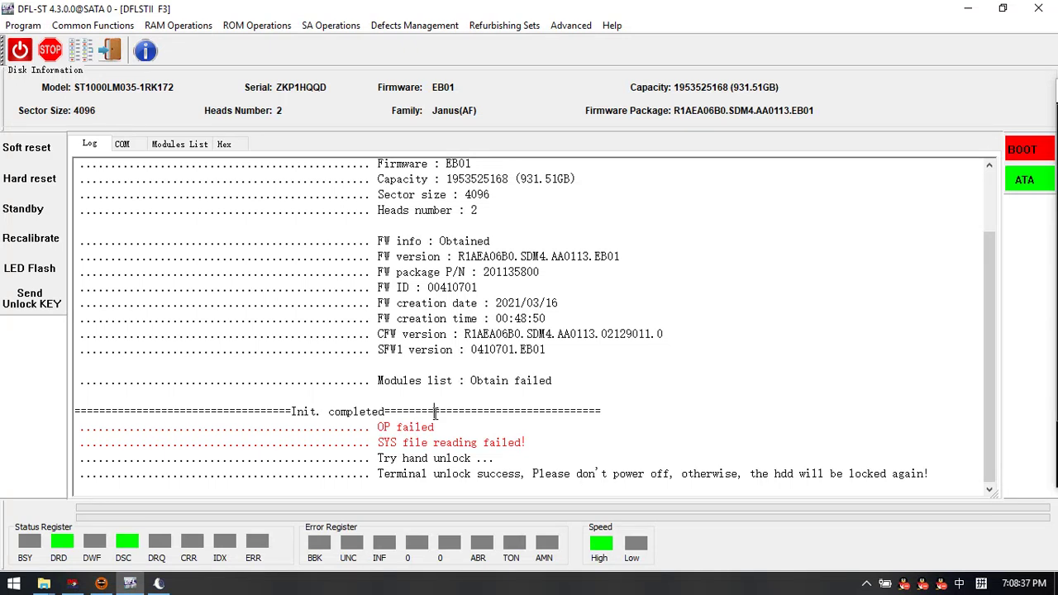
# Switch the log to the drive's COM terminal output and scroll back to its boot messages
pyautogui.click(178, 24)
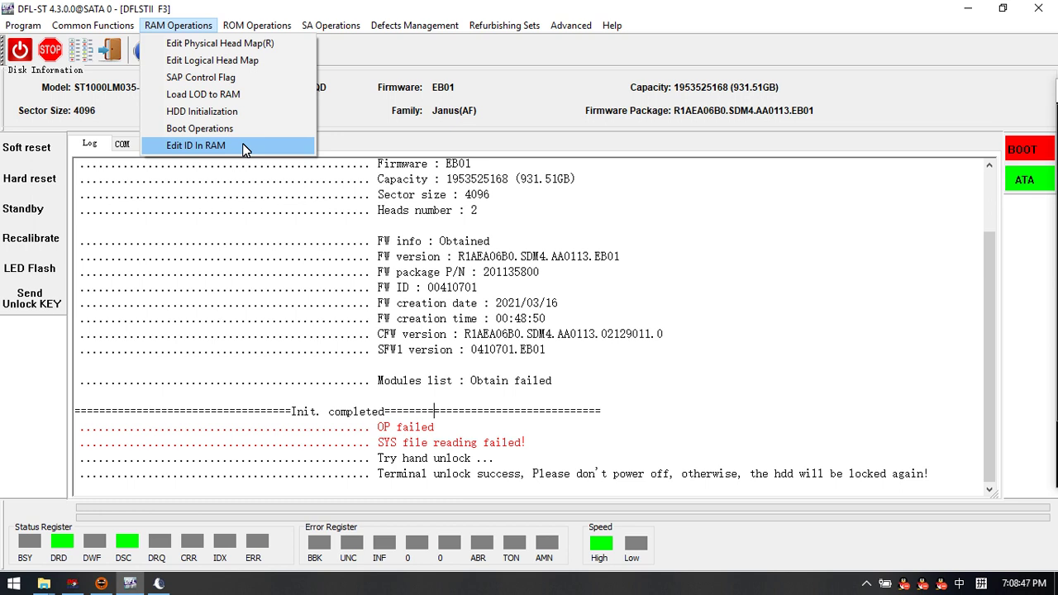
pyautogui.click(121, 144)
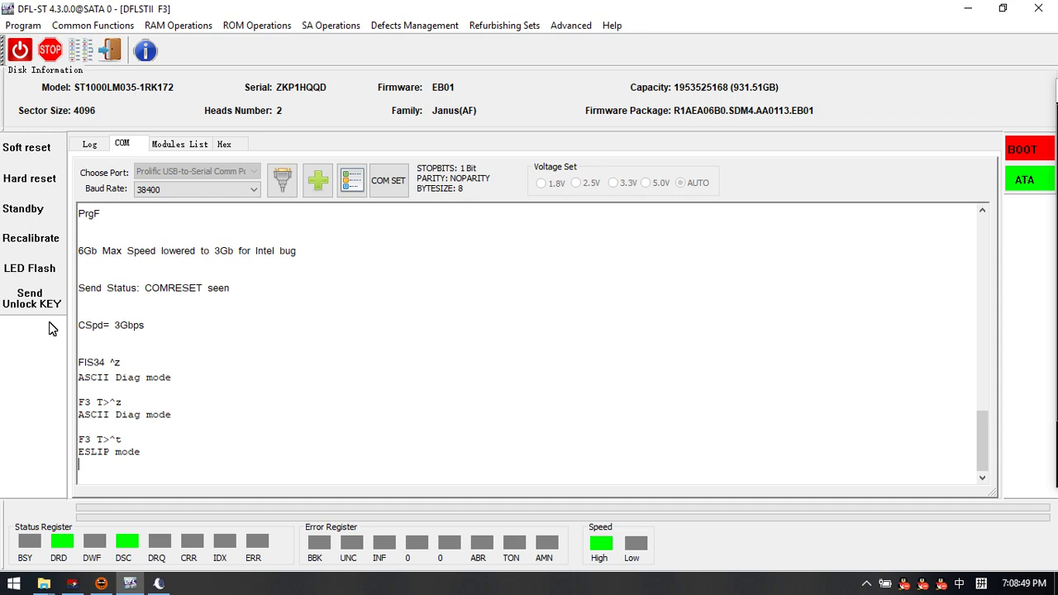
pyautogui.scroll(1, 172, 324)
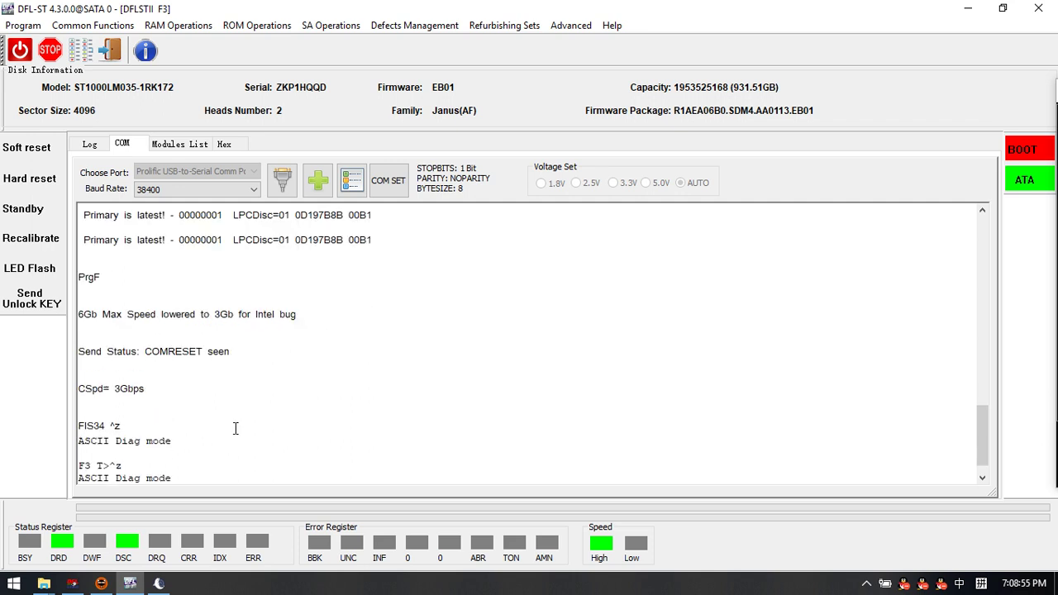
pyautogui.scroll(2, 234, 427)
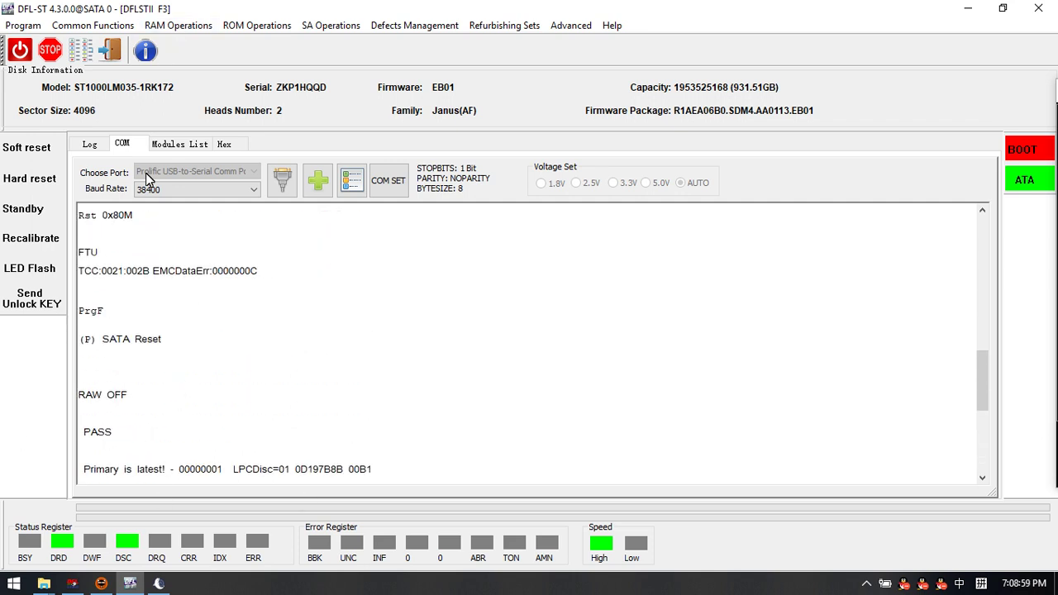
# Apply the Edit ID In RAM settings via Modify, with Media Cache ticked then unticked again
pyautogui.click(180, 28)
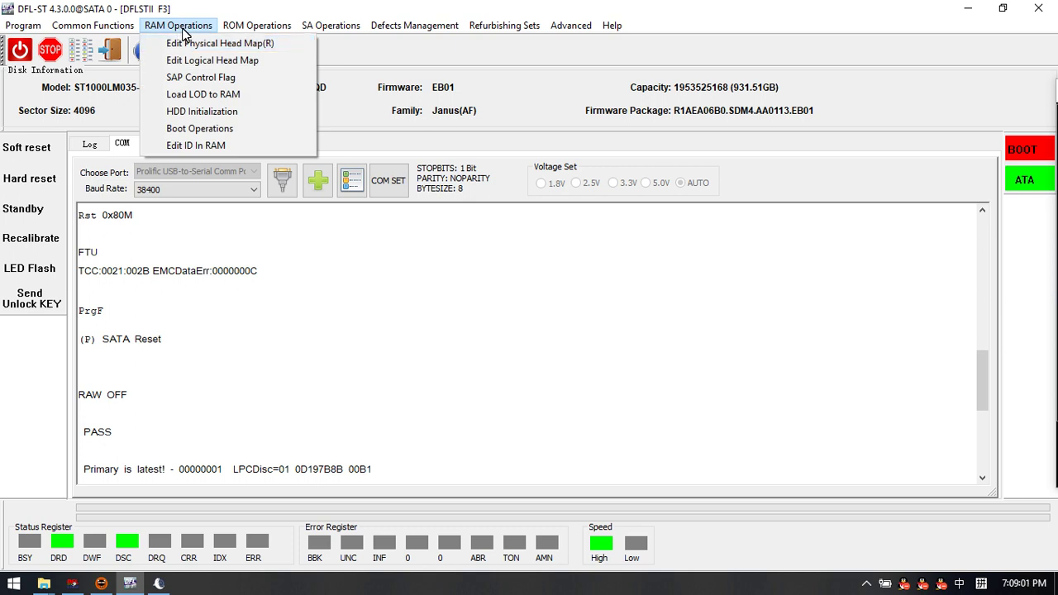
pyautogui.click(207, 147)
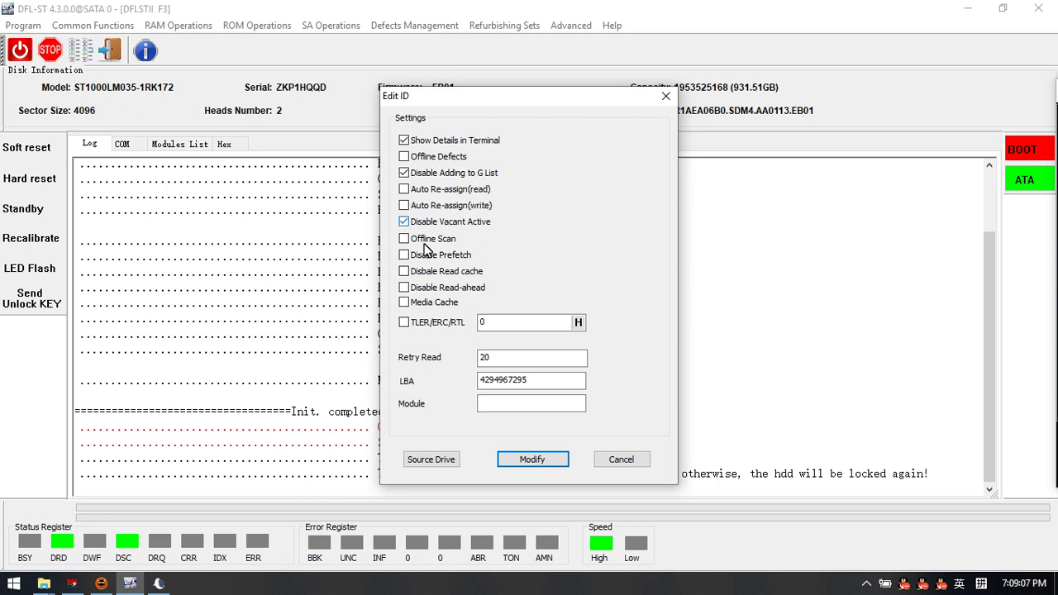
pyautogui.click(423, 304)
pyautogui.click(423, 306)
pyautogui.click(543, 462)
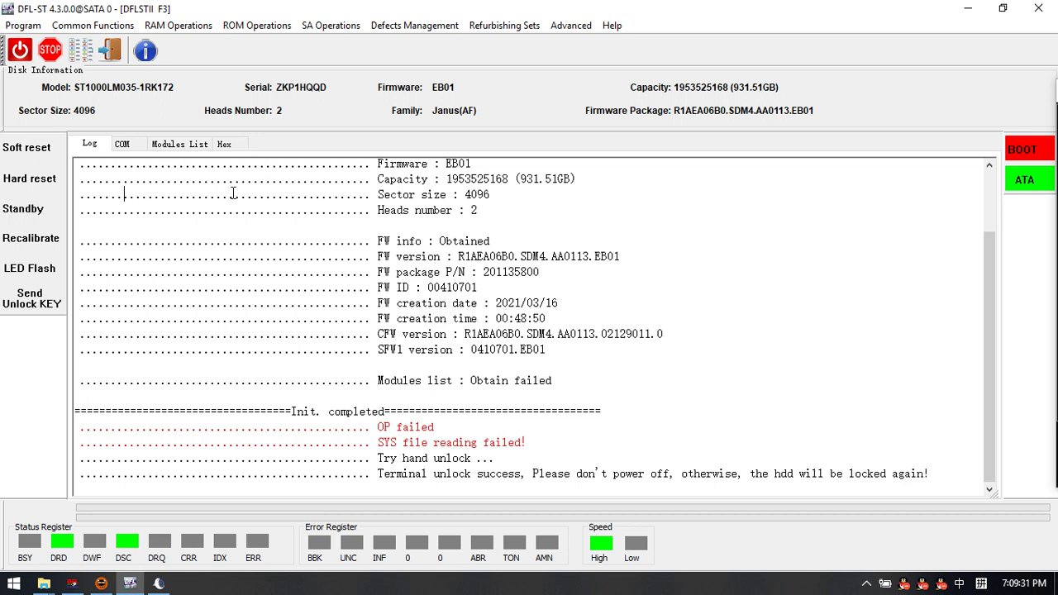
# Run a brief surface scan to 0.02% with no read errors, stop it, and close the scan window
pyautogui.click(87, 50)
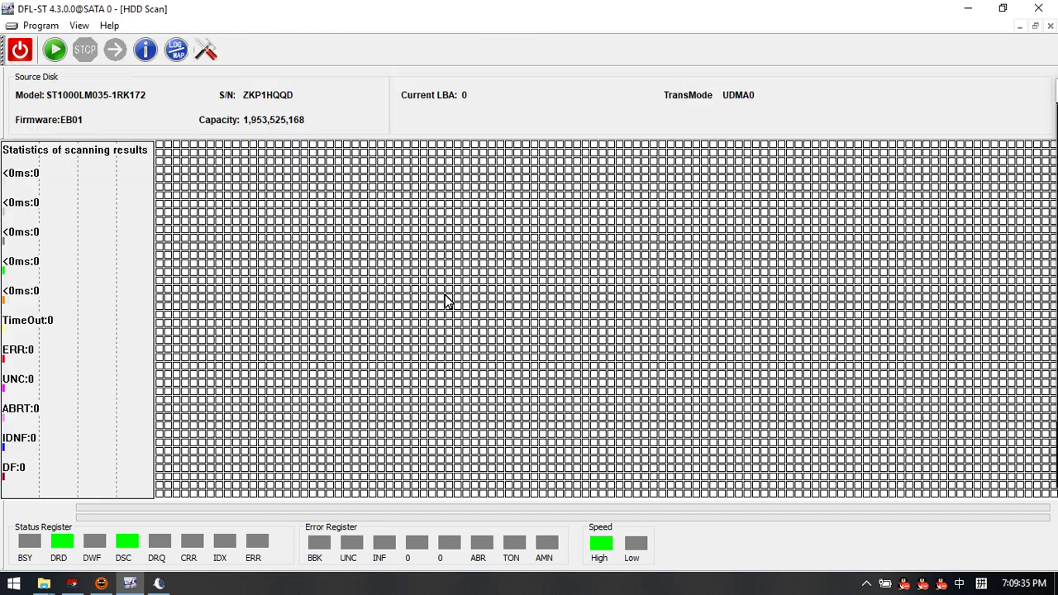
pyautogui.click(54, 51)
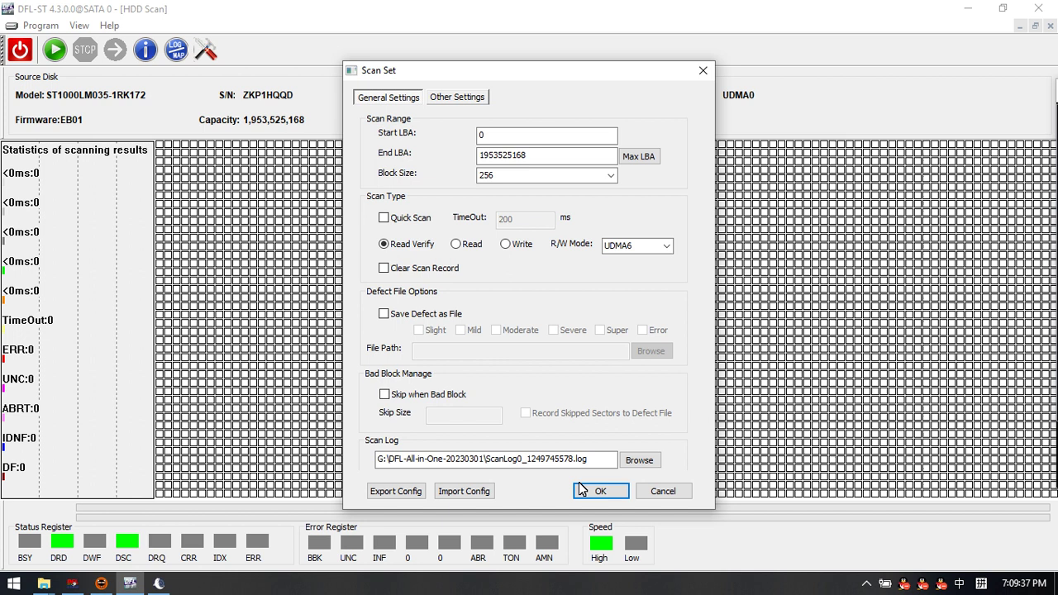
pyautogui.click(601, 494)
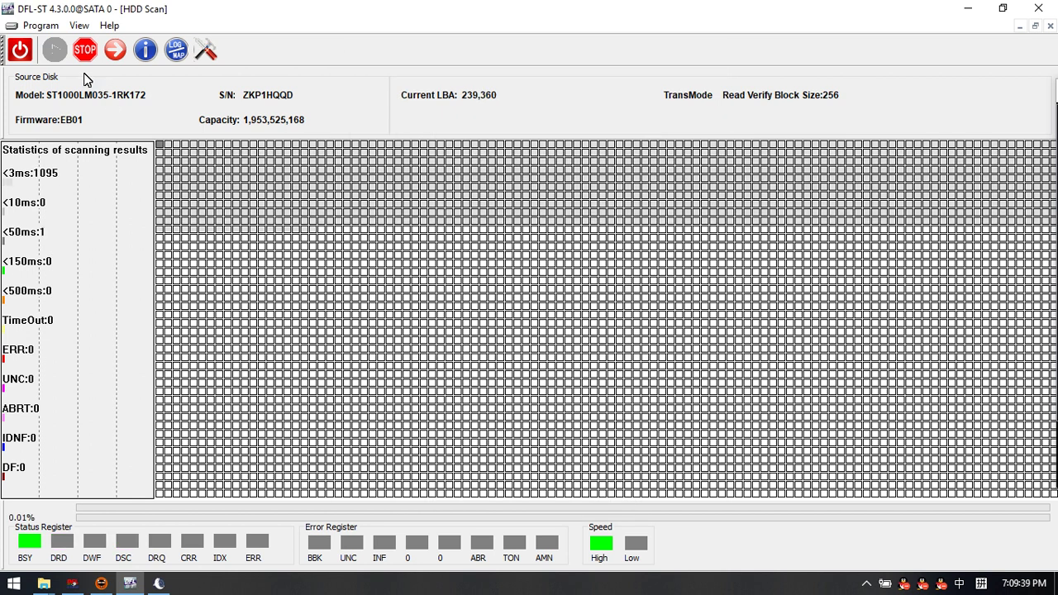
pyautogui.click(85, 51)
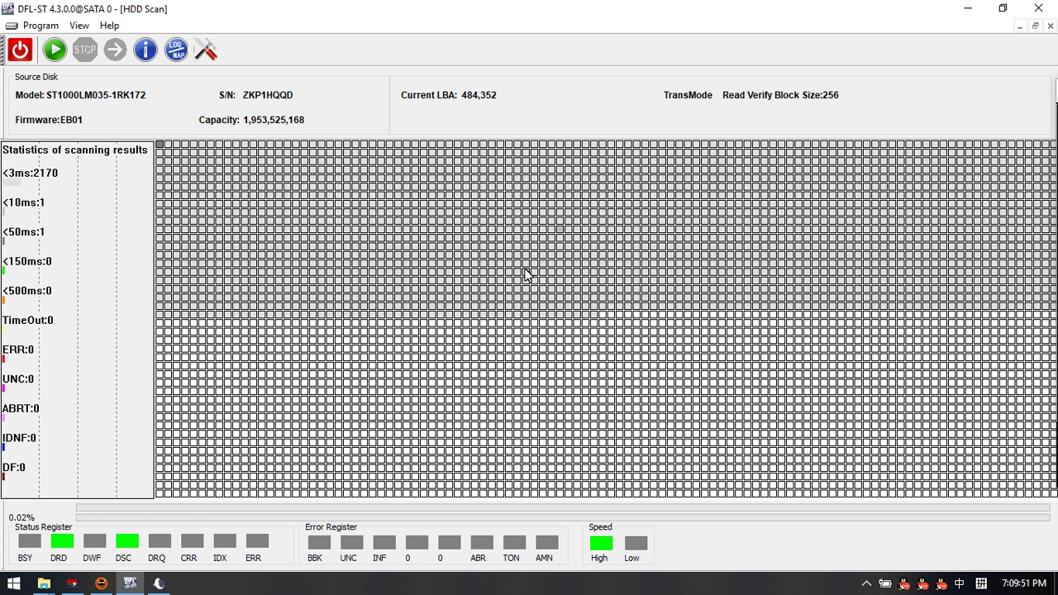
pyautogui.click(1051, 26)
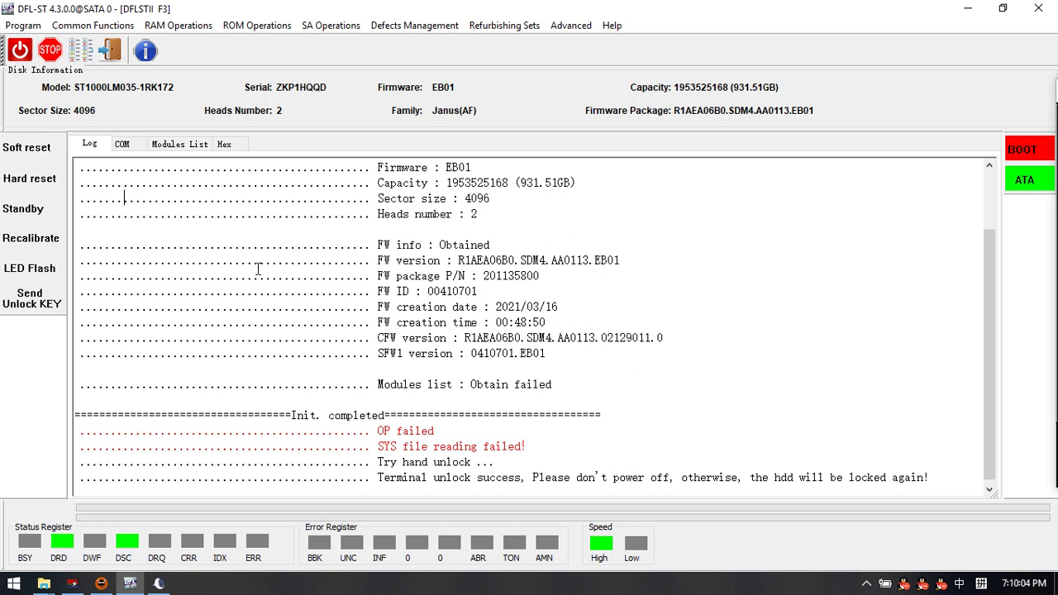
pyautogui.click(190, 30)
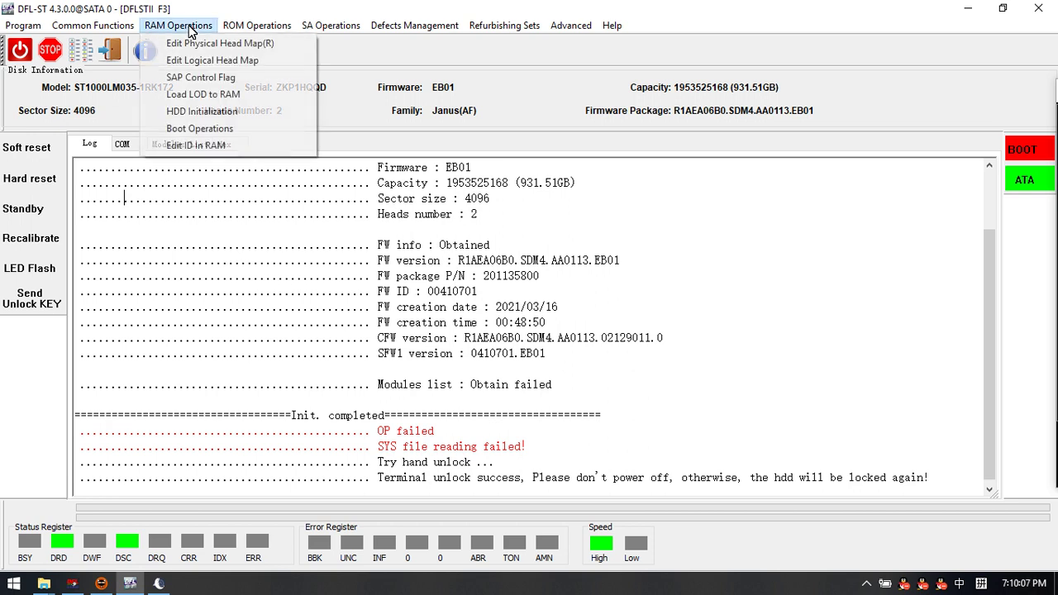
pyautogui.click(213, 146)
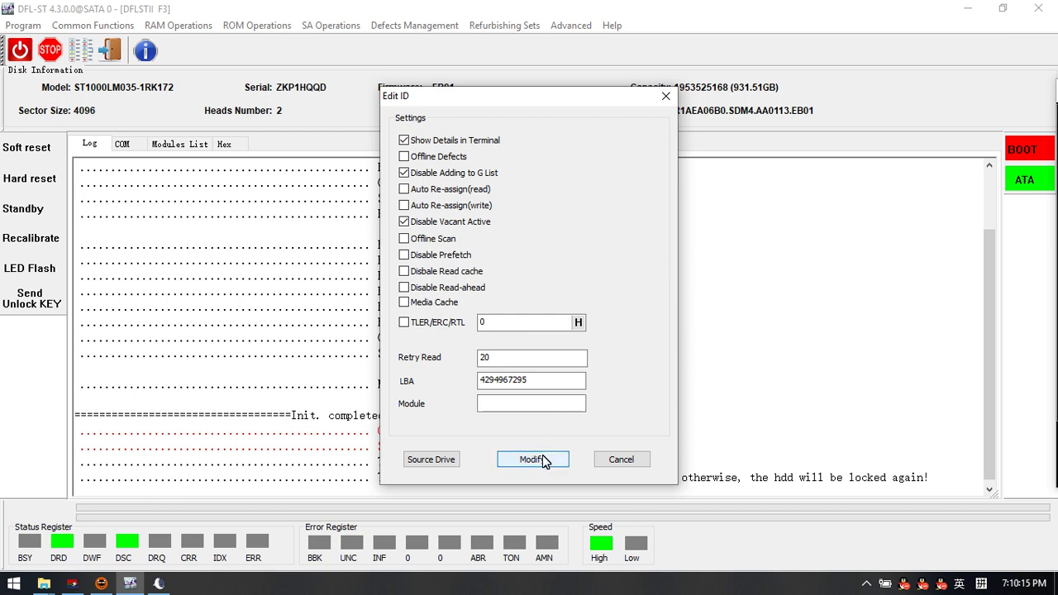
pyautogui.click(631, 461)
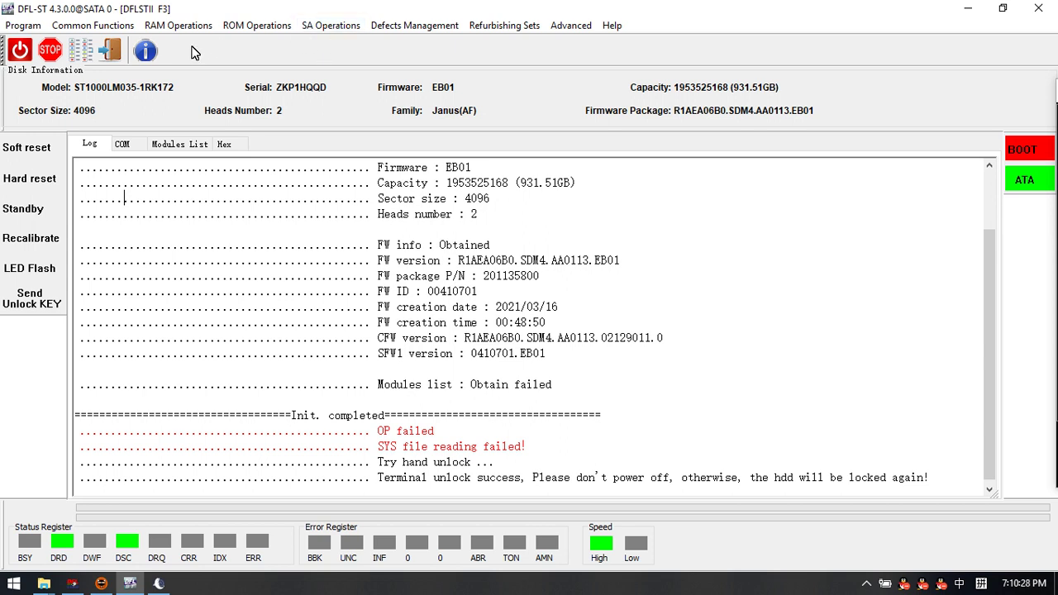
# Initialize the drive ID via ATA, then via COM, and cancel the Edit ID dialog
pyautogui.click(320, 30)
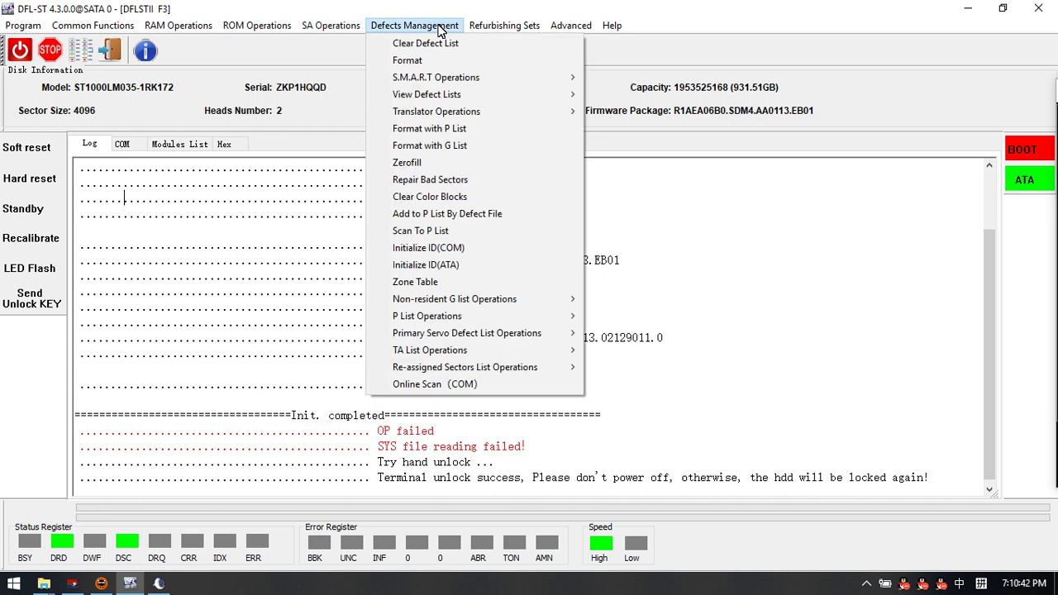
pyautogui.click(451, 266)
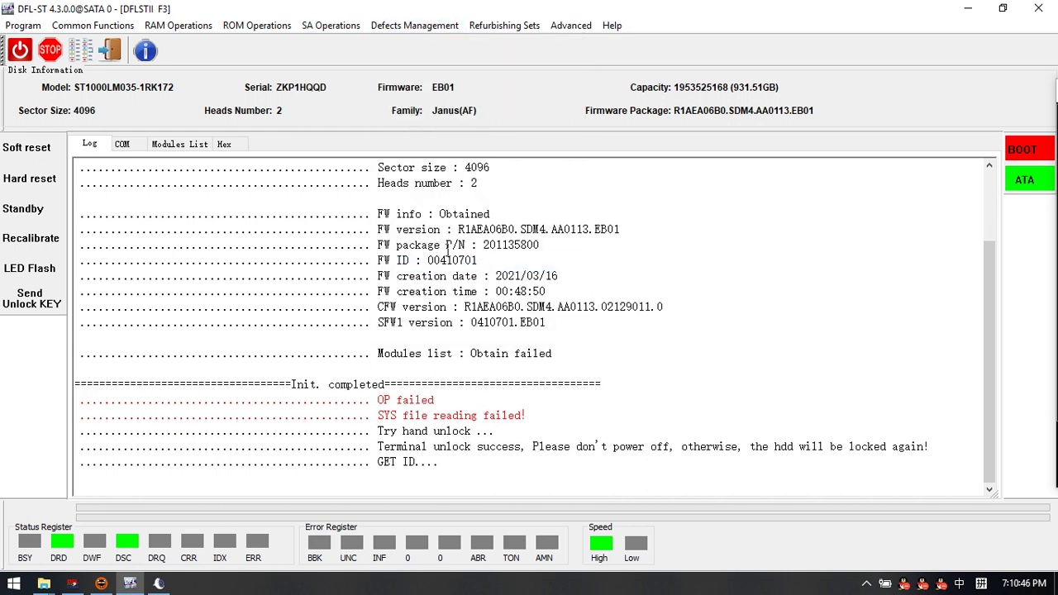
pyautogui.click(388, 24)
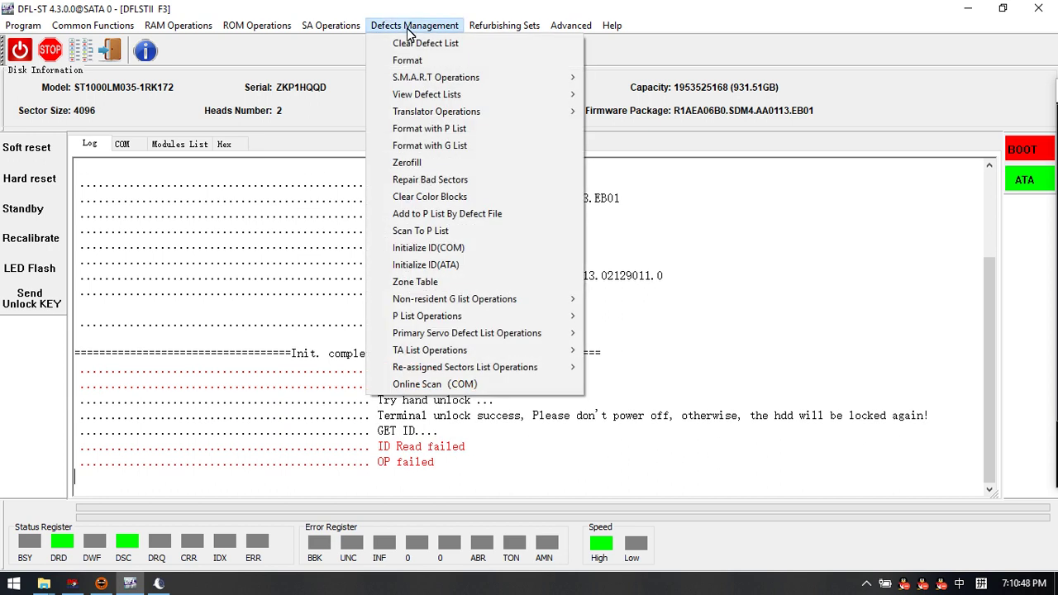
pyautogui.click(451, 248)
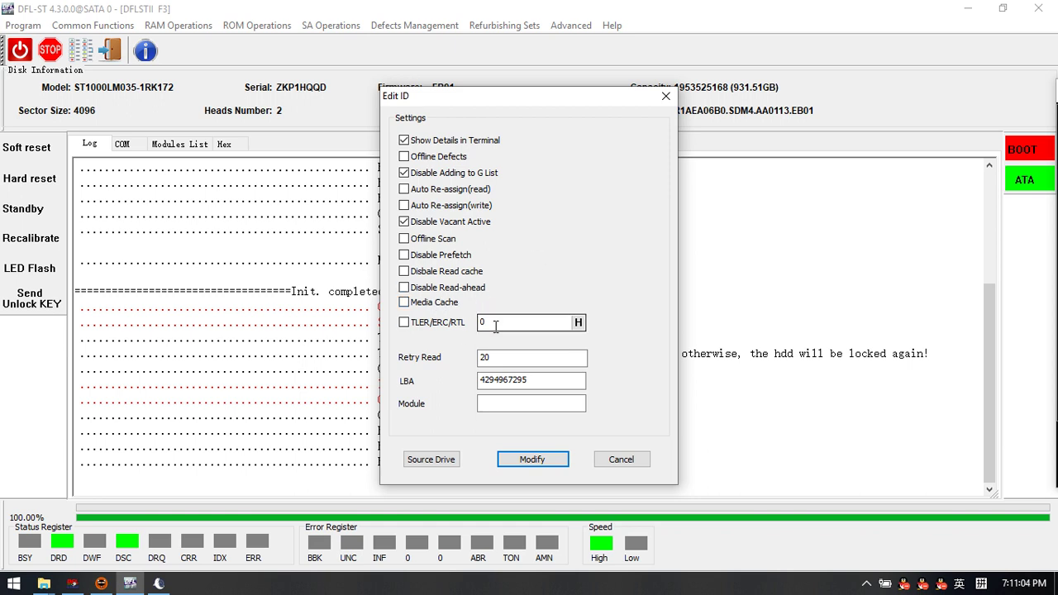
pyautogui.click(625, 459)
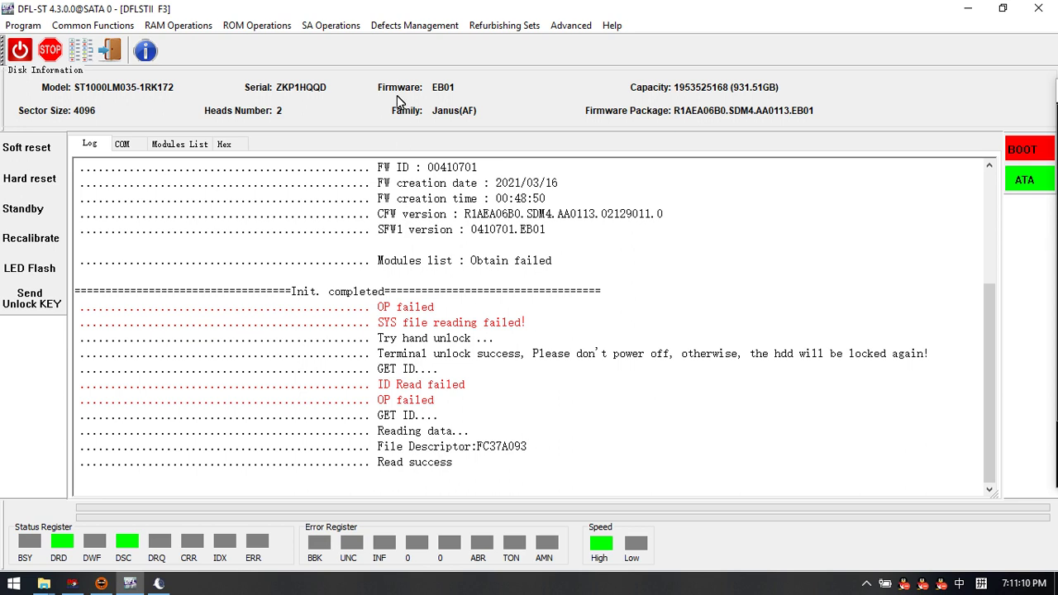
# Reopen Edit ID In RAM and clear the TLER/ERC/RTL field value
pyautogui.click(408, 26)
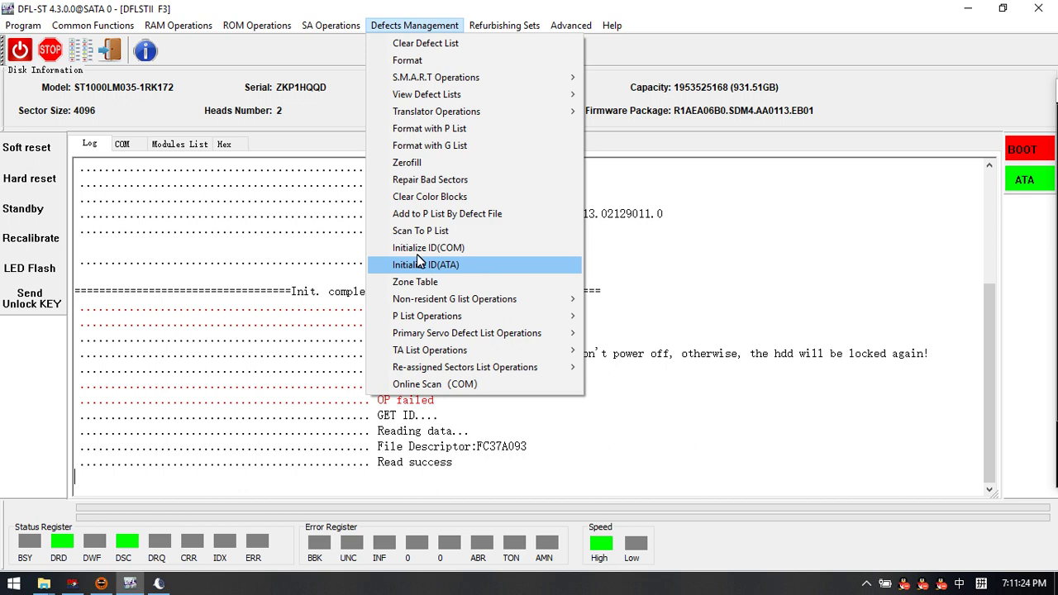
pyautogui.click(171, 28)
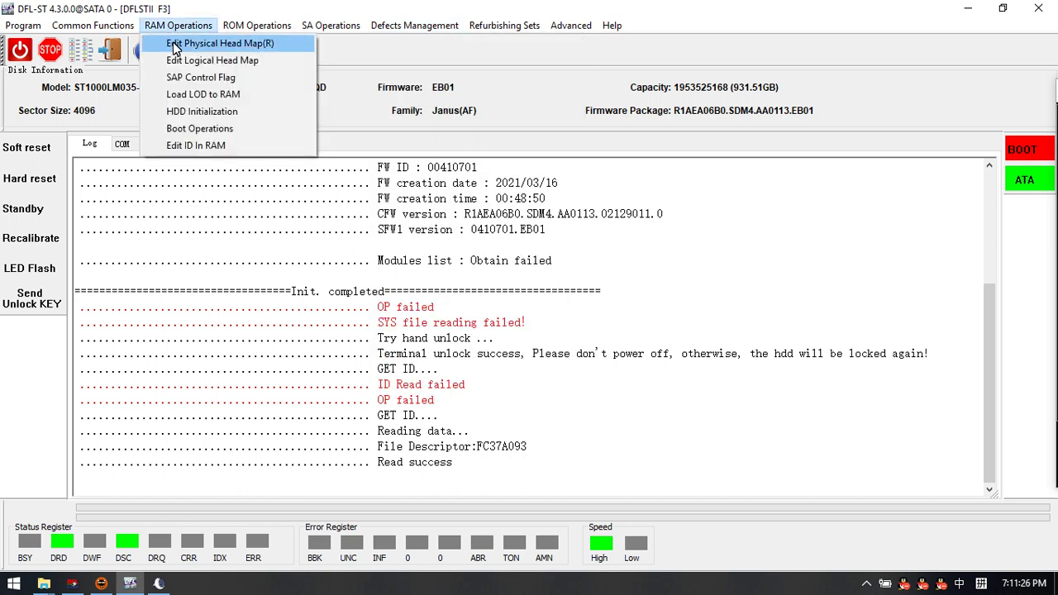
pyautogui.click(219, 149)
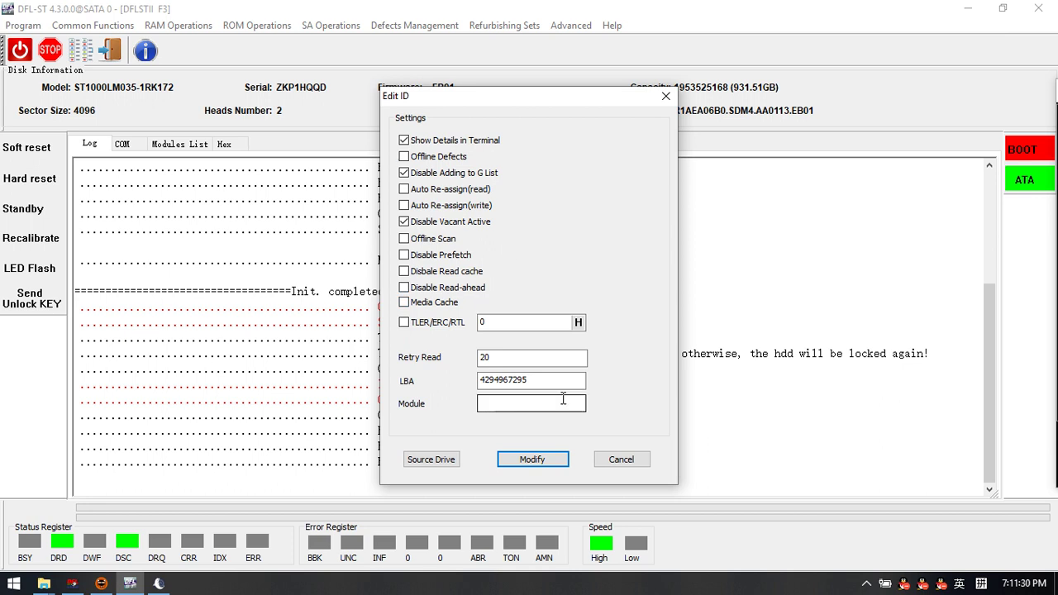
pyautogui.doubleClick(479, 321)
pyautogui.press('BackSpace')
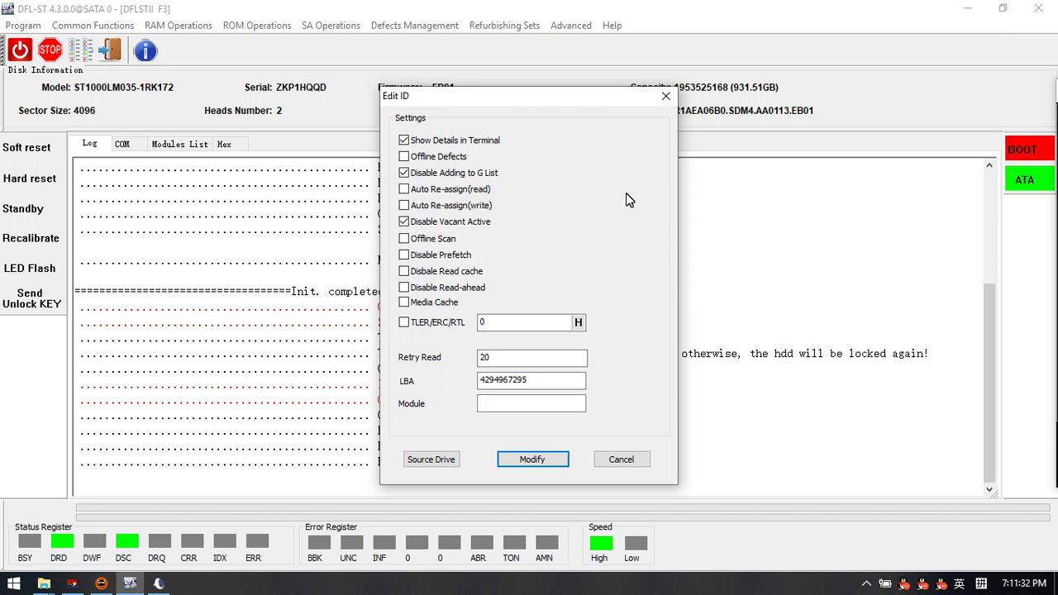